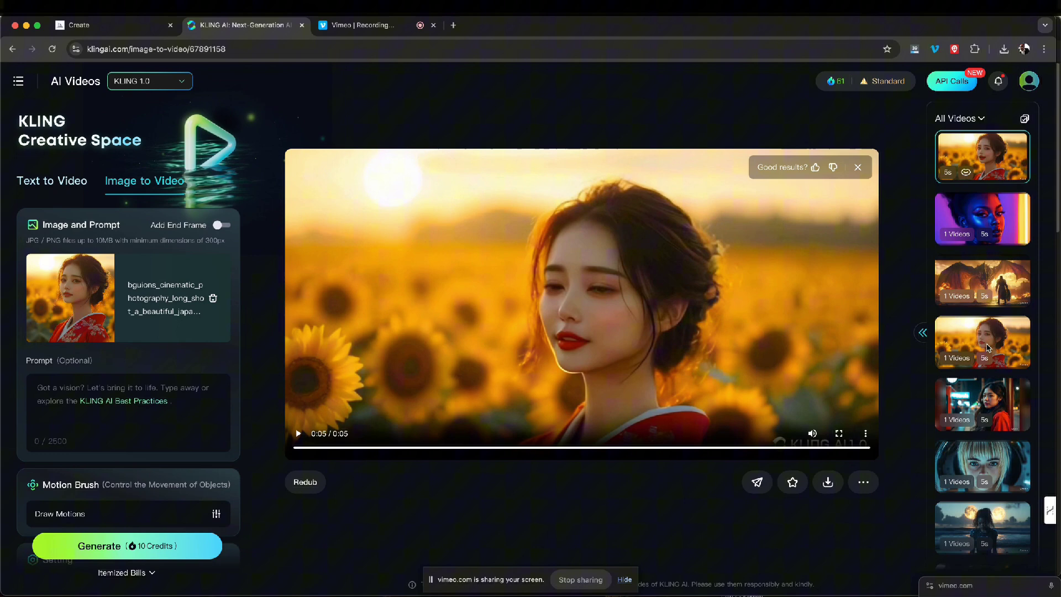
- Load the fourth video, the 5-second KLING 1.0 clip of the woman among sunflowers
left_click(985, 346)
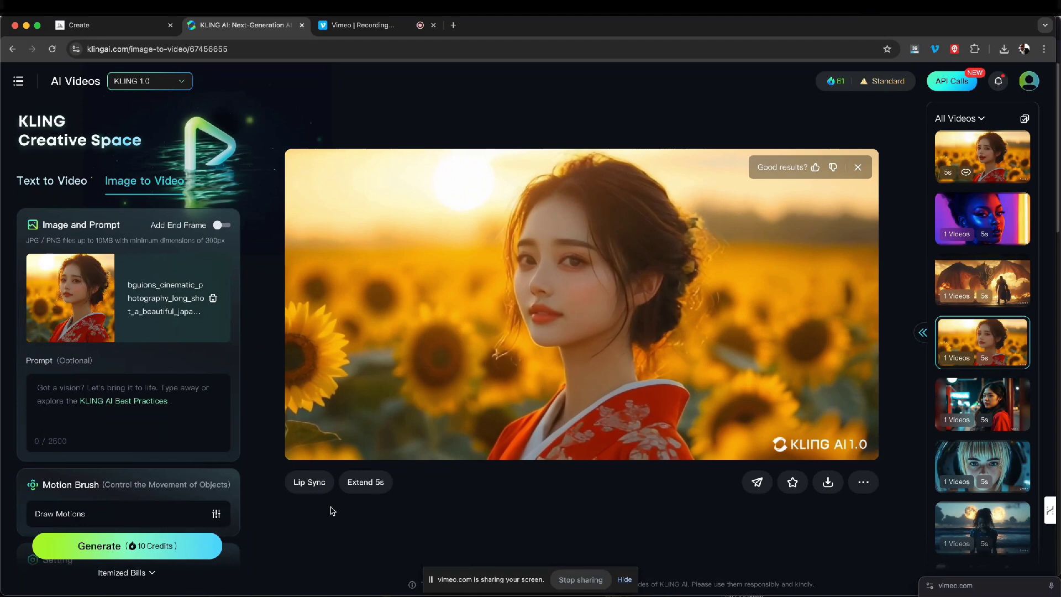
- Open the Lip Sync dialog for the 5-second sunflower clip
left_click(302, 484)
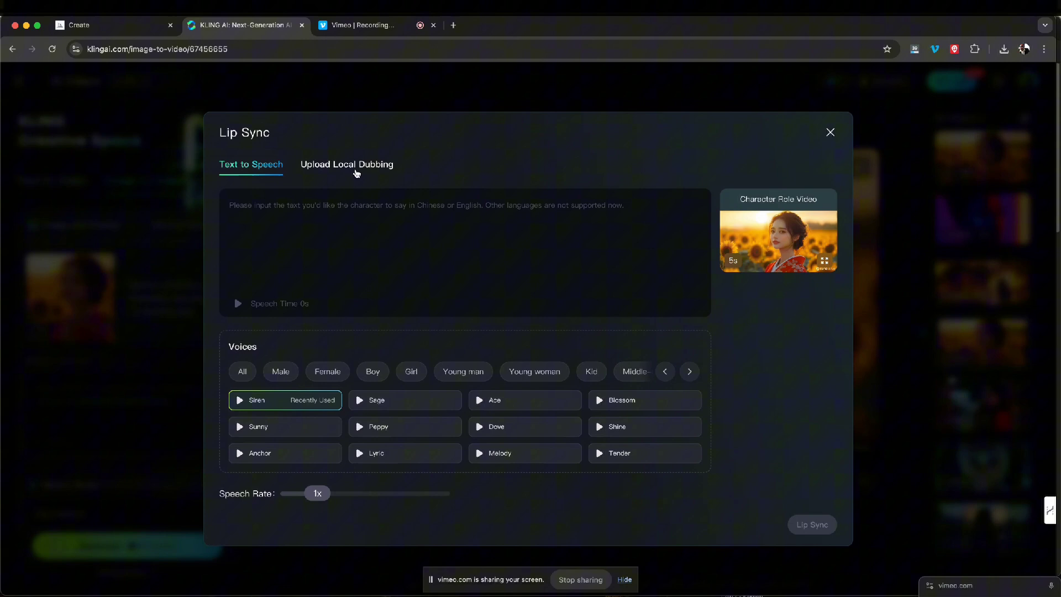
left_click(338, 173)
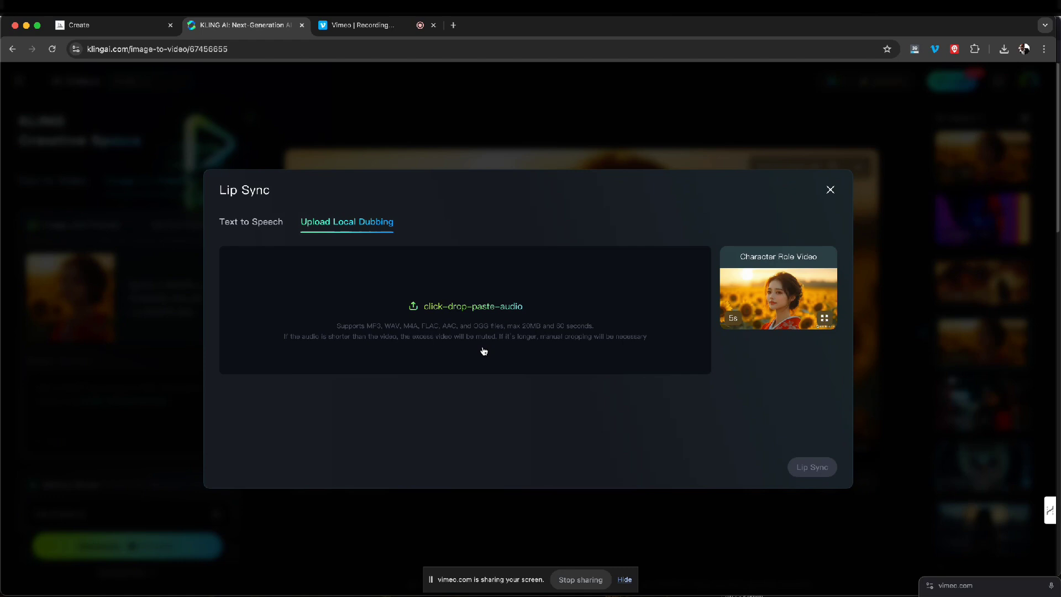
- Under Text to Speech, replace the stray text with 'I like doing lip sync with Kling AI'
left_click(231, 227)
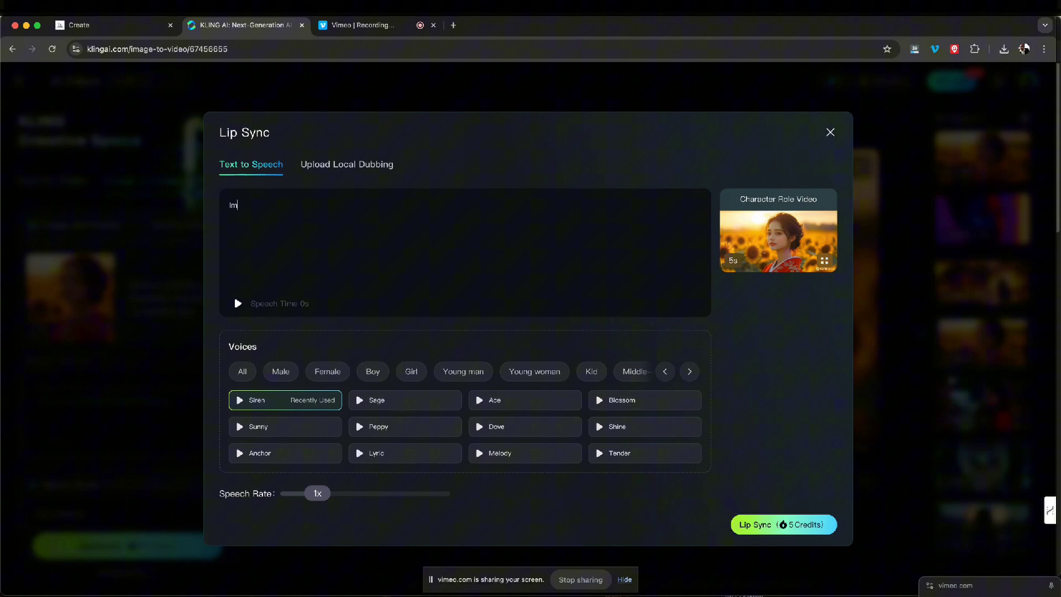
key("BackSpace")
key("BackSpace")
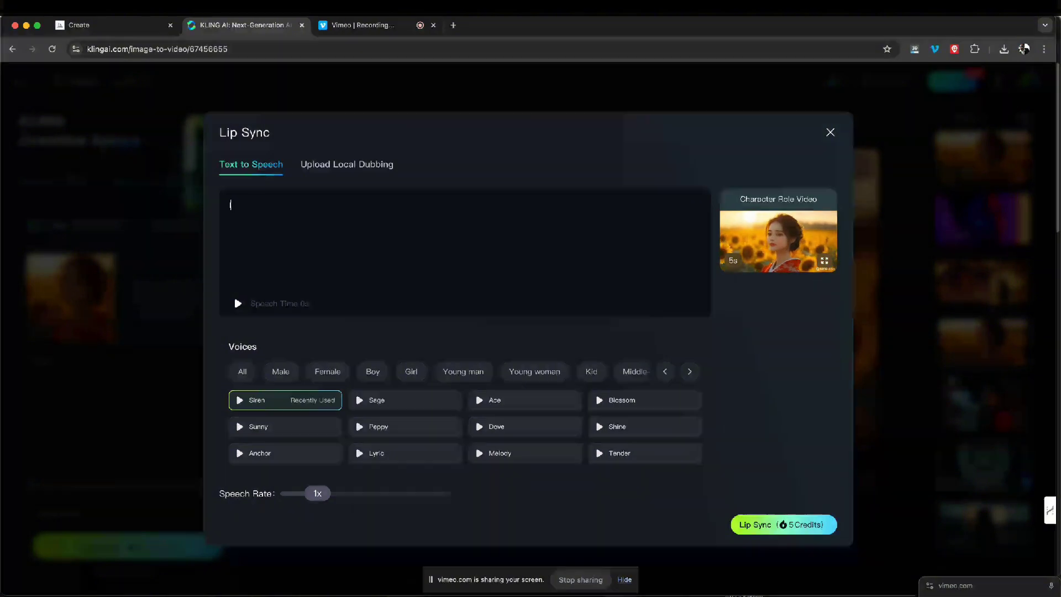
type("I")
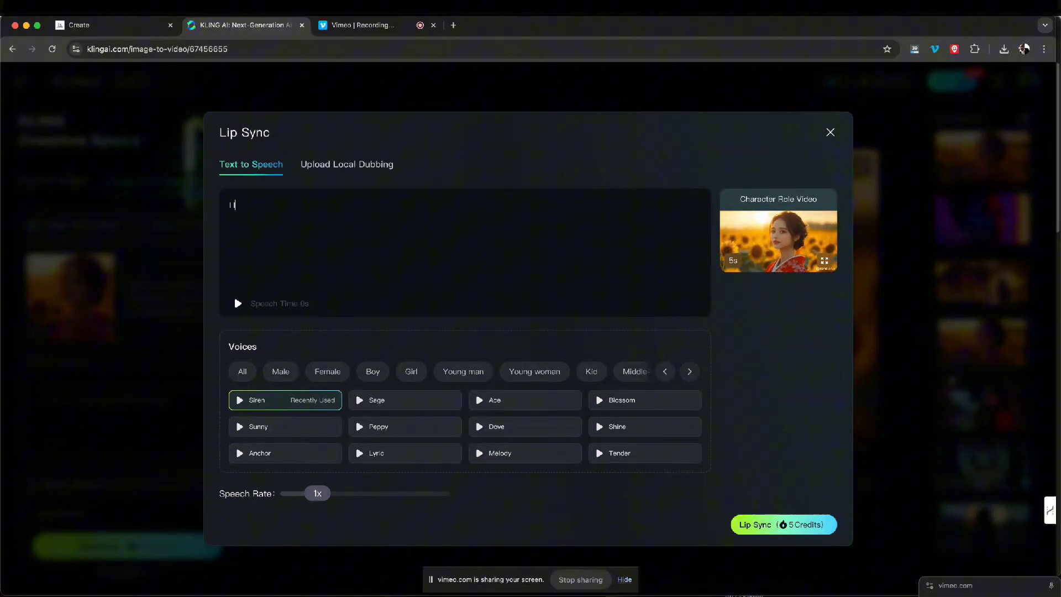
type(" like doin")
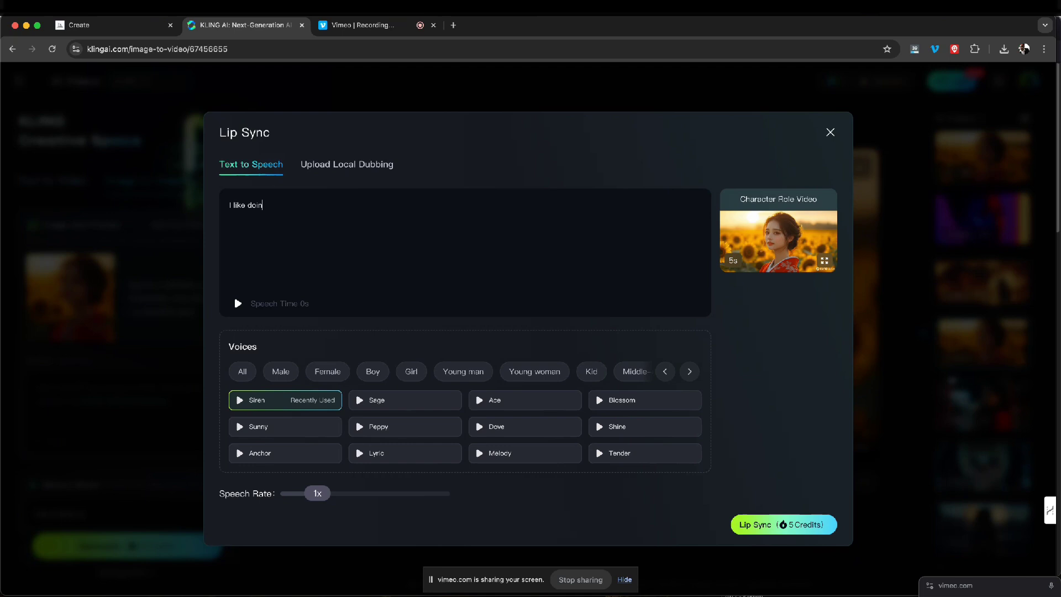
type("g l")
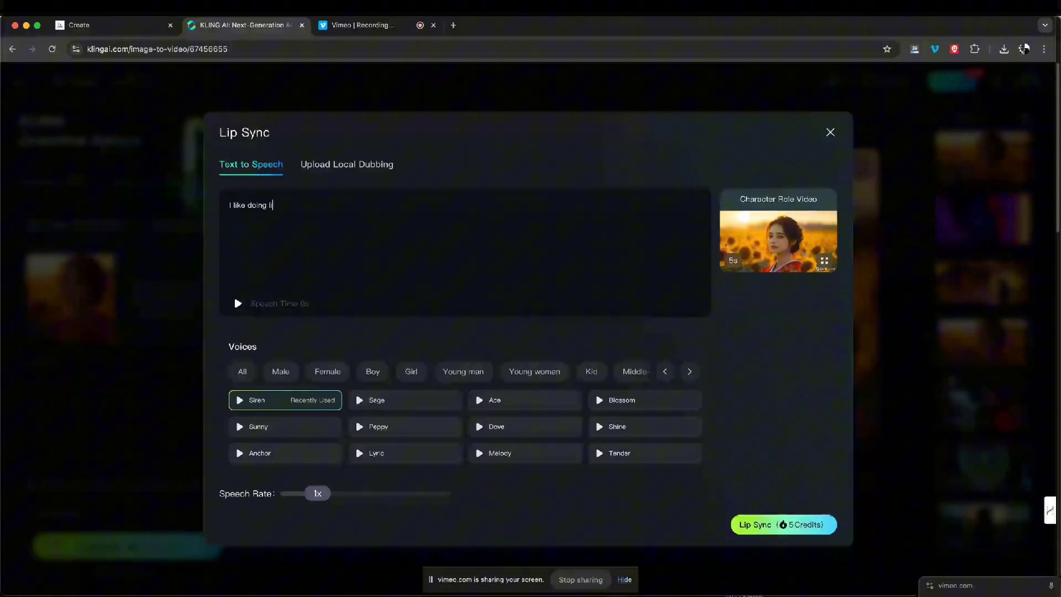
type("ip sy")
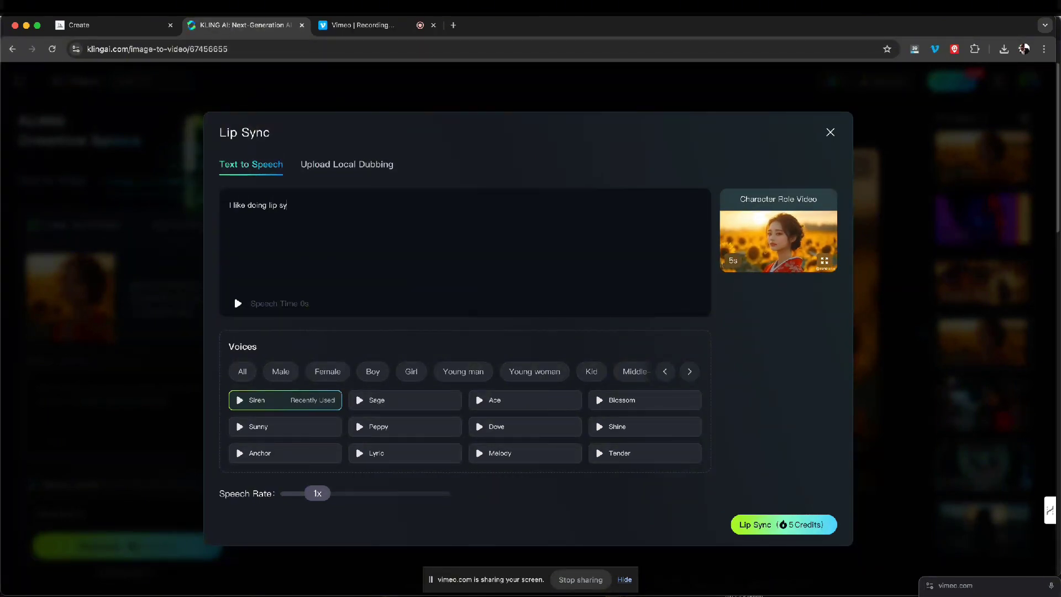
type("nc with")
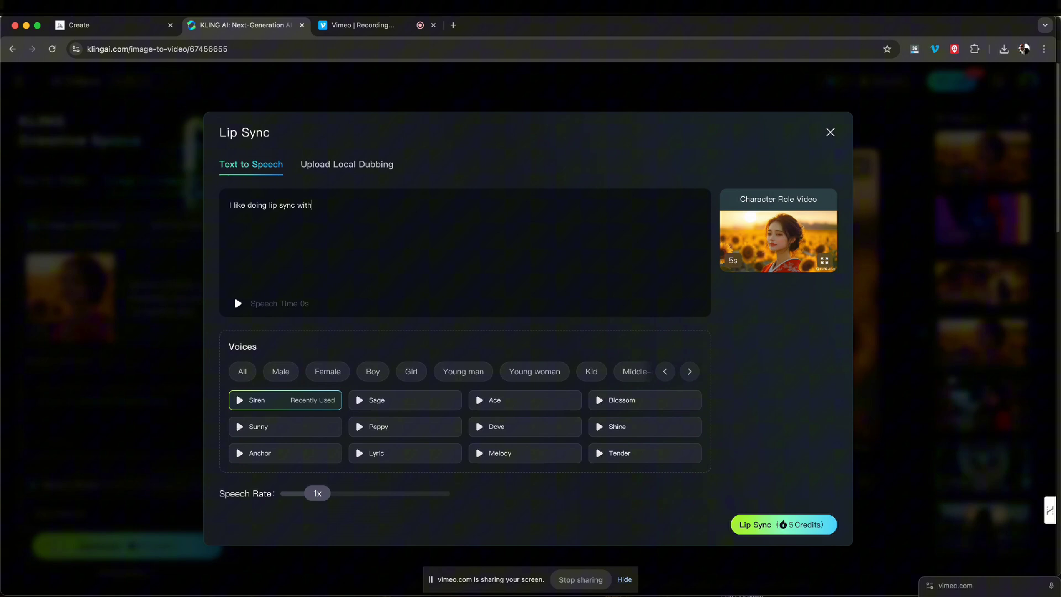
type(" Kl")
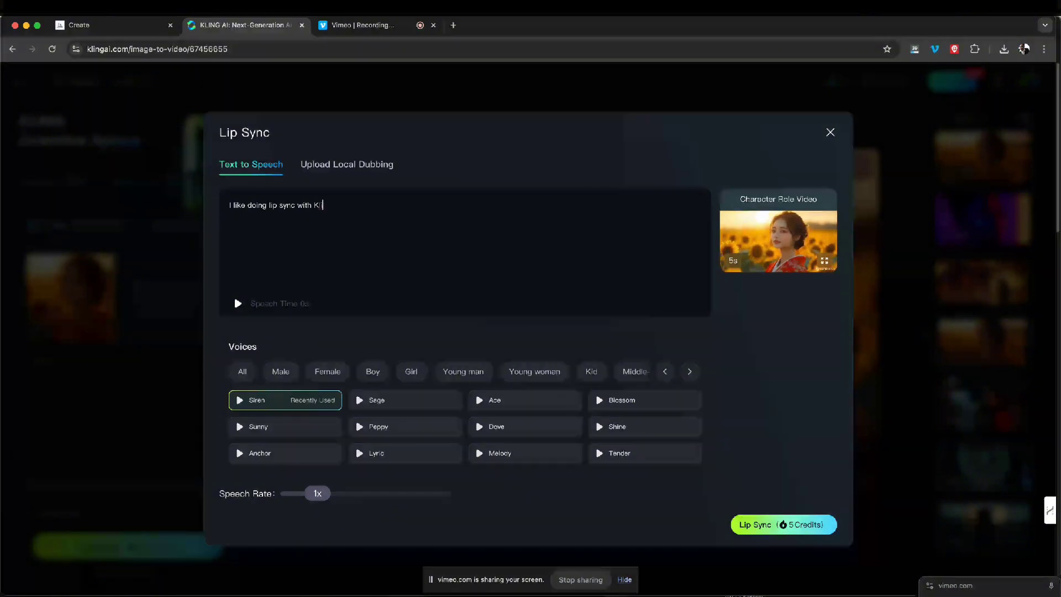
type("ing AI")
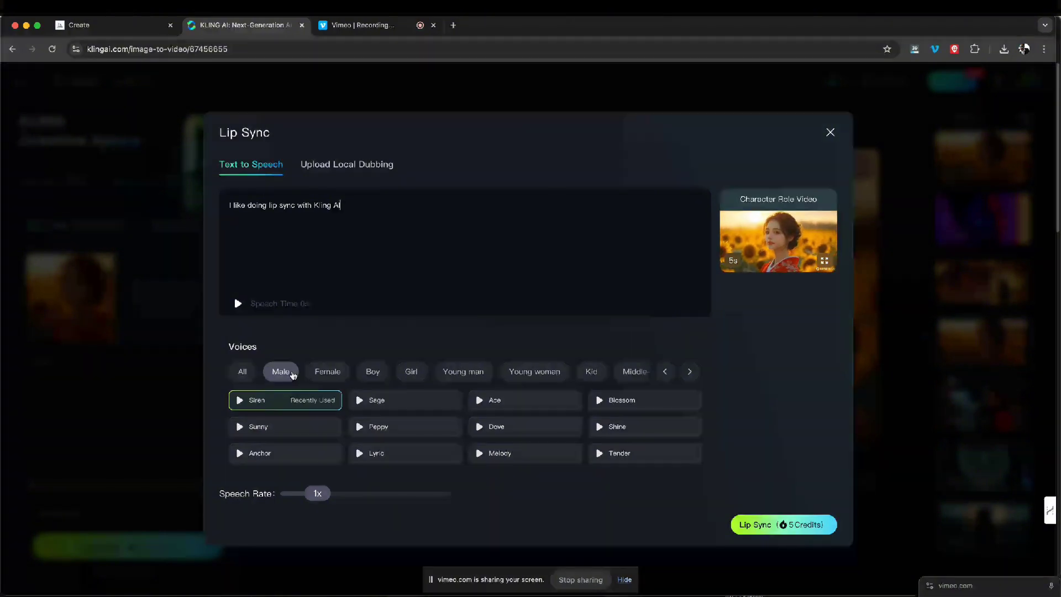
- Browse the All, Male, Female, Boy, Girl, Young man, Young woman and Kid voice categories
left_click(244, 372)
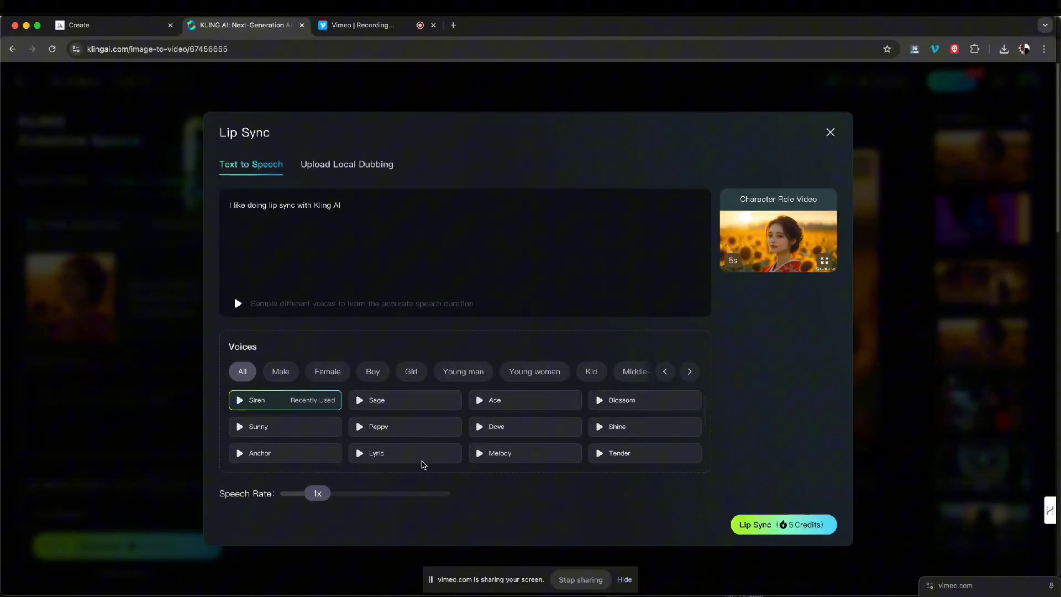
scroll(622, 426, "down", 5)
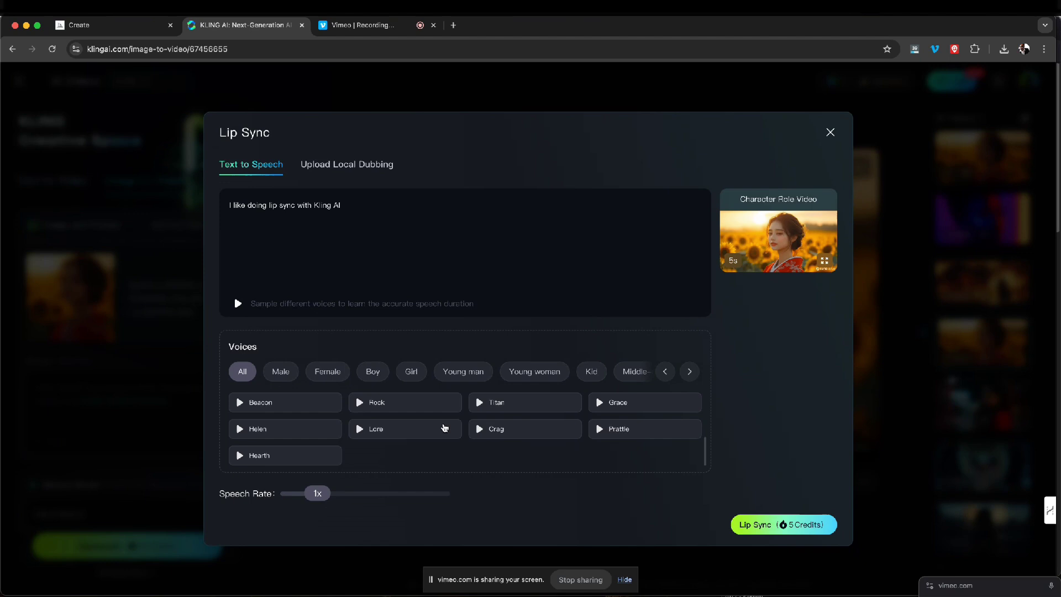
scroll(397, 411, "up", 5)
left_click(275, 373)
left_click(327, 371)
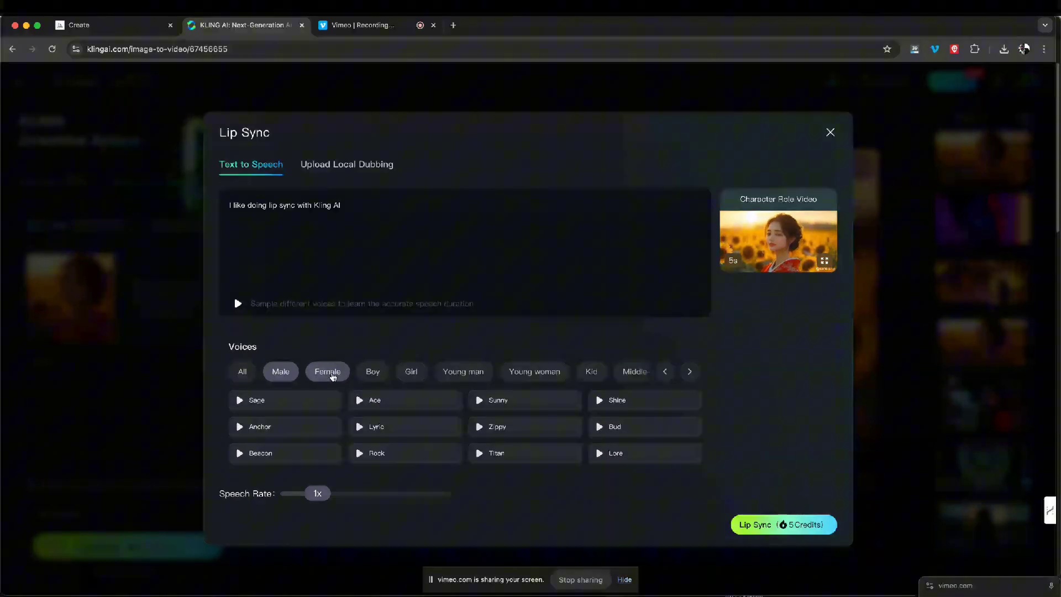
left_click(372, 372)
left_click(412, 371)
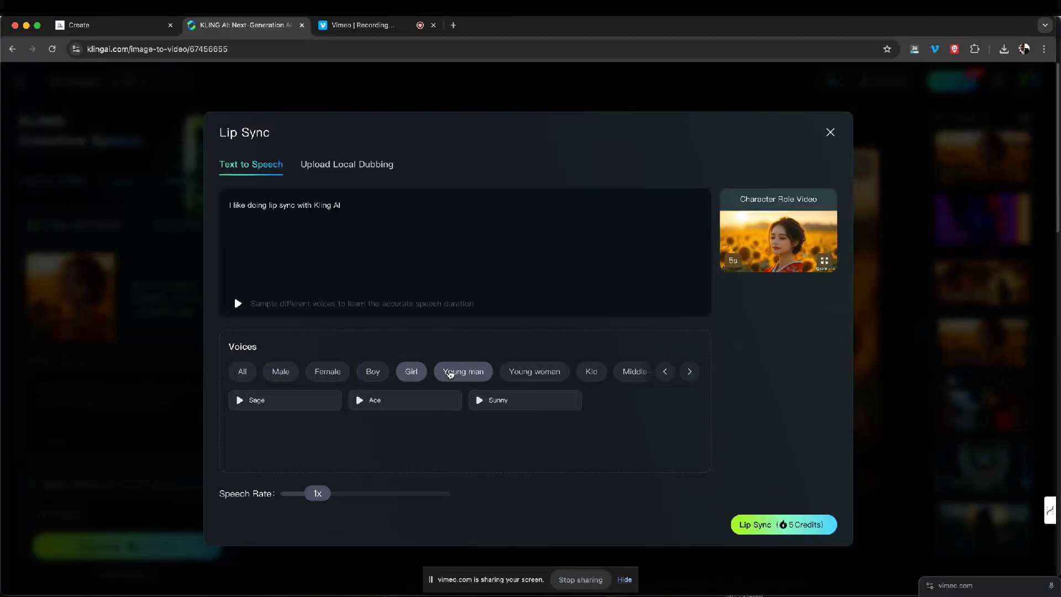
left_click(468, 371)
left_click(544, 371)
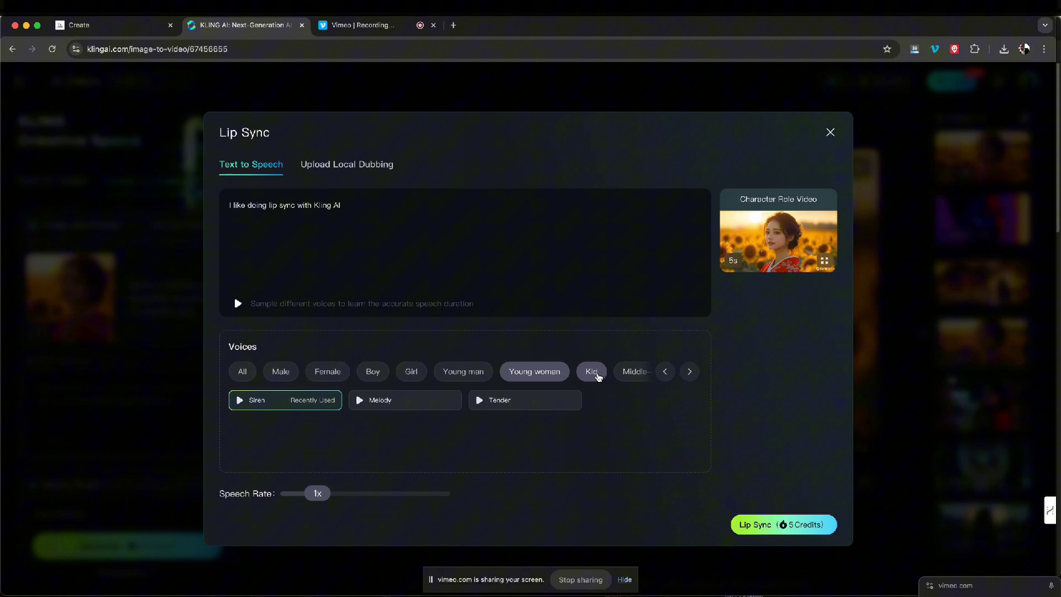
left_click(591, 372)
- Check the Middle-aged and Old categories, then pick the Female voice Tender
left_click(690, 374)
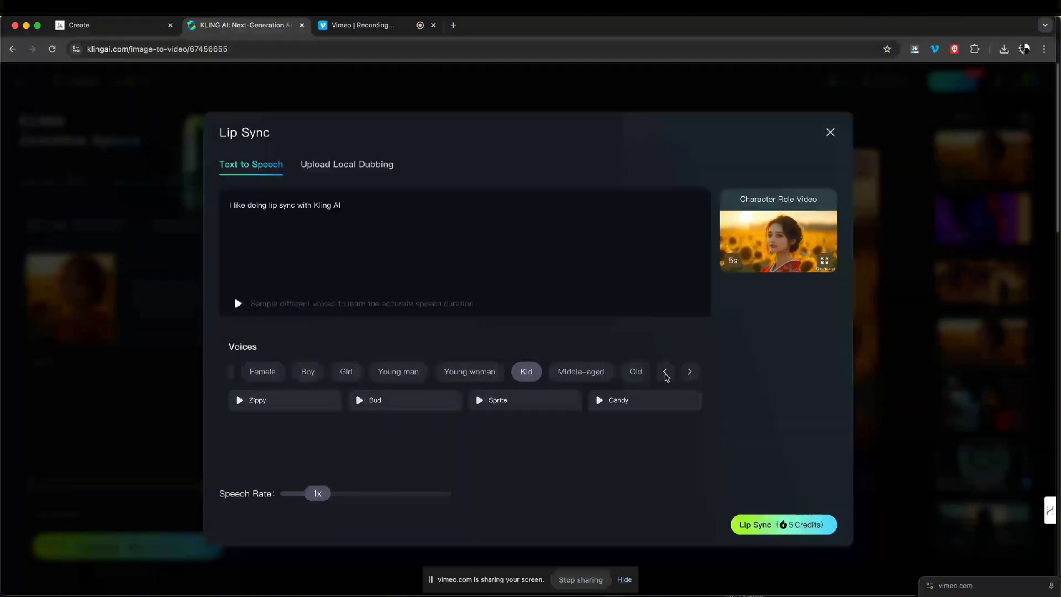
left_click(581, 372)
left_click(635, 372)
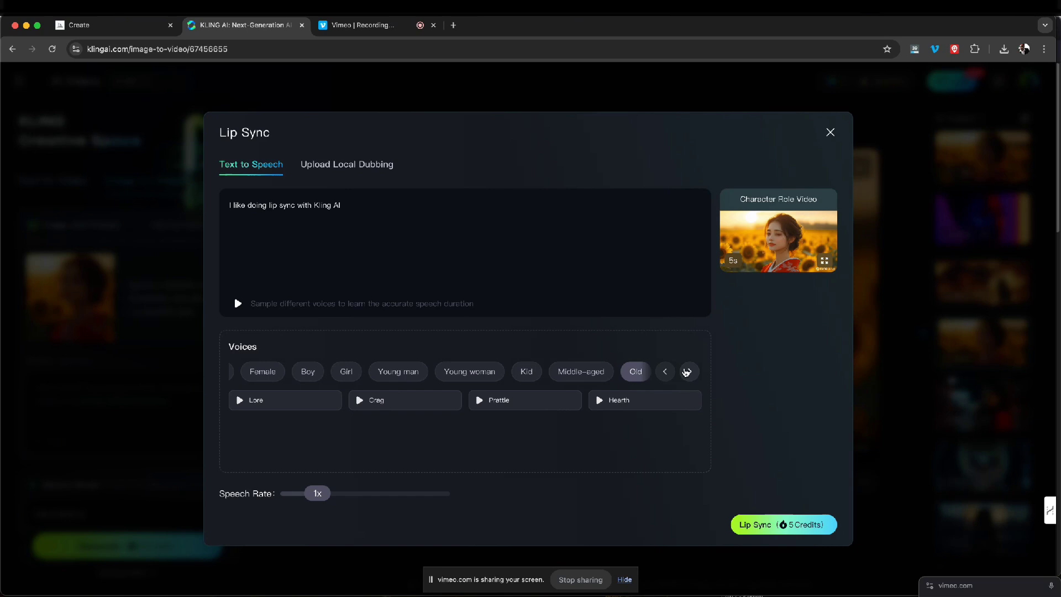
left_click(666, 372)
left_click(665, 373)
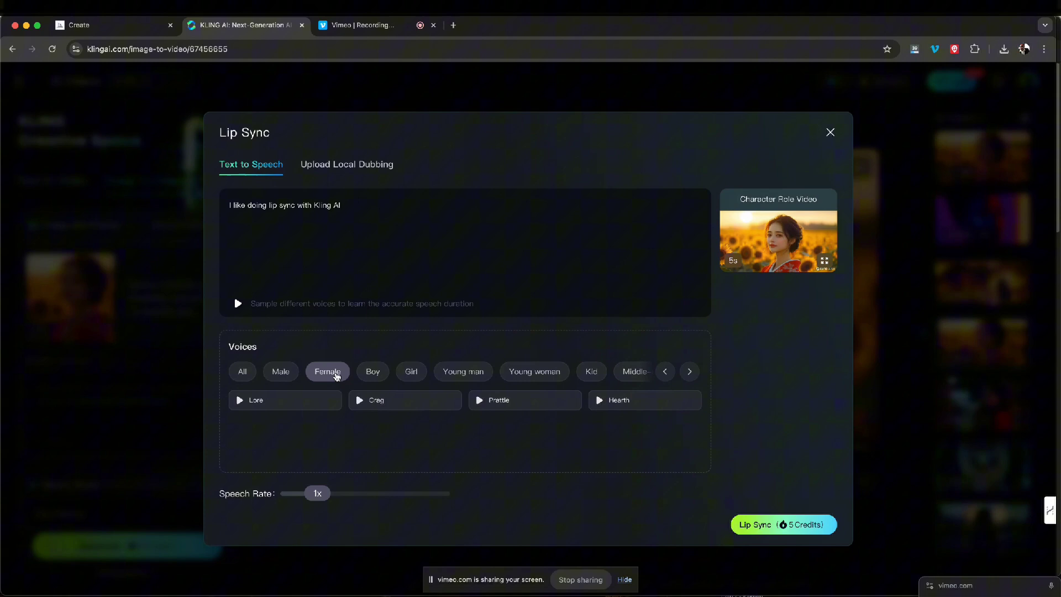
left_click(336, 375)
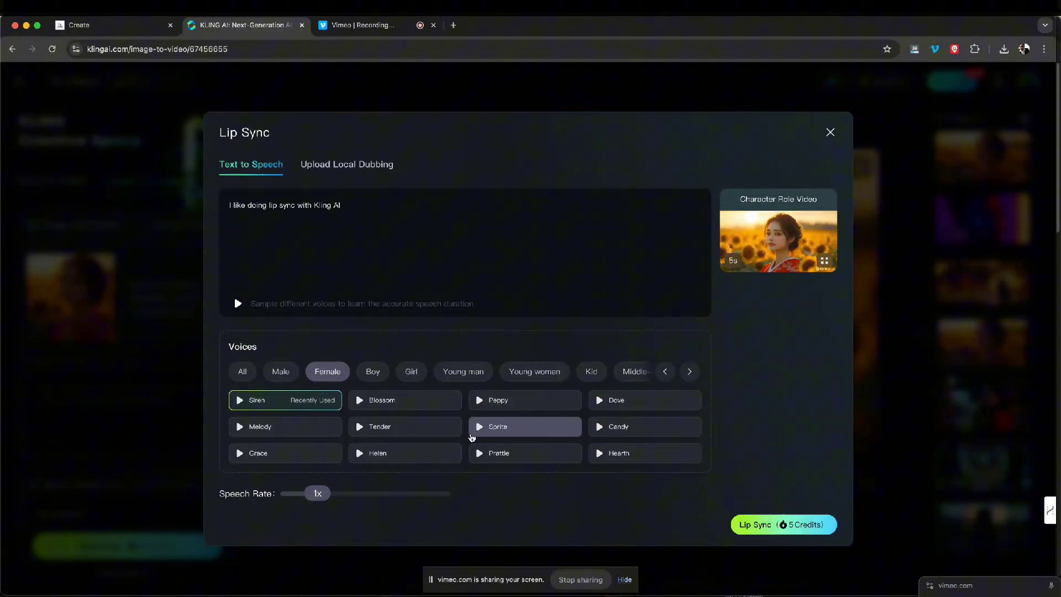
left_click(357, 429)
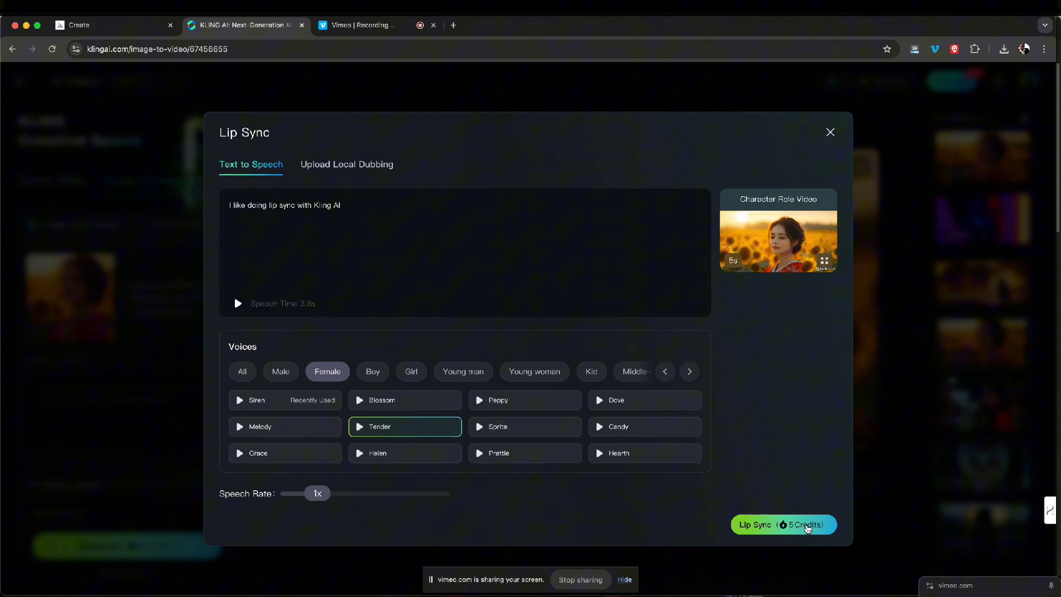
- Generate the Tender-voiced lip sync for 5 credits
left_click(807, 525)
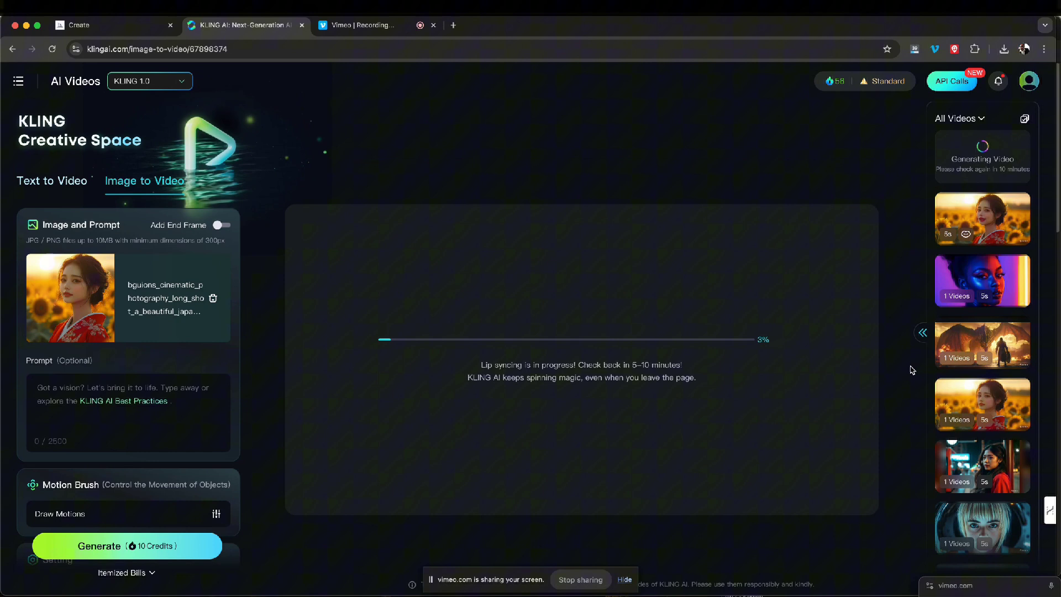
- Open the earlier lip-synced sunflower video from All Videos
left_click(1004, 224)
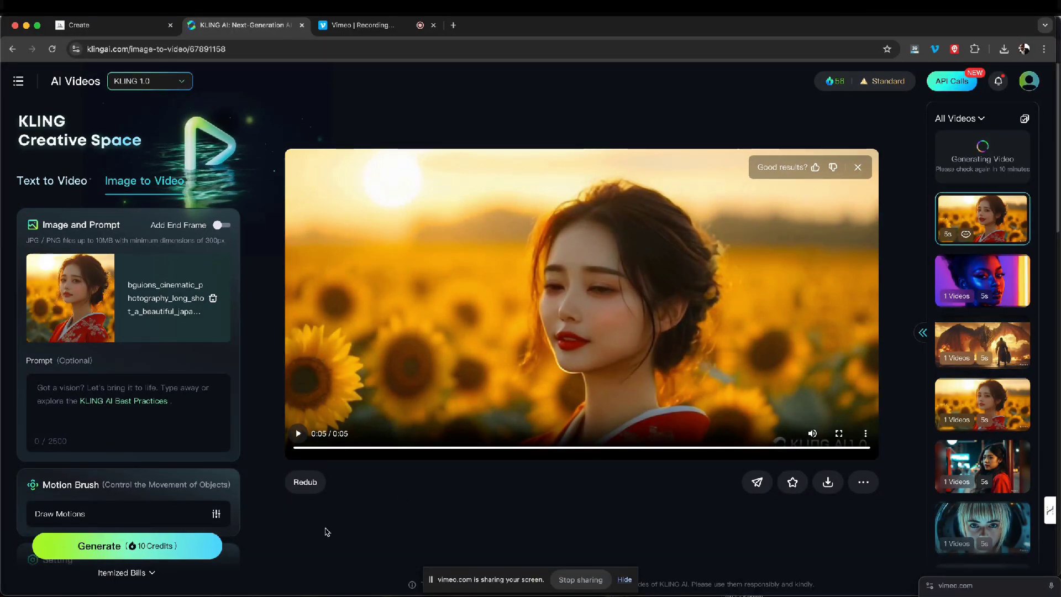
- Redub with 'Hello, I like using Kling AI for video generation and filmmaking', cropped to 5 seconds
left_click(306, 483)
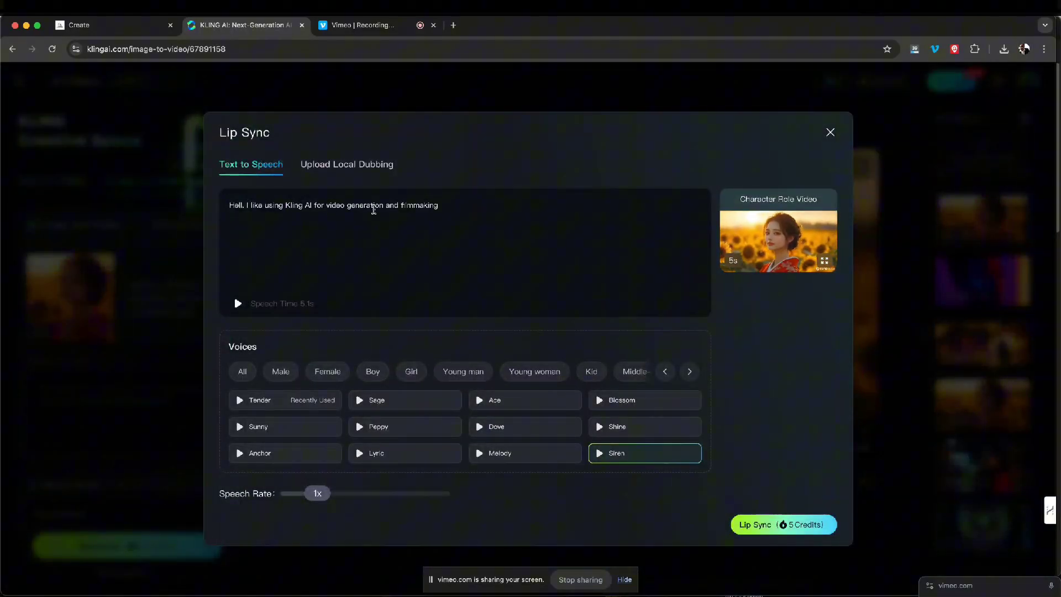
type("o")
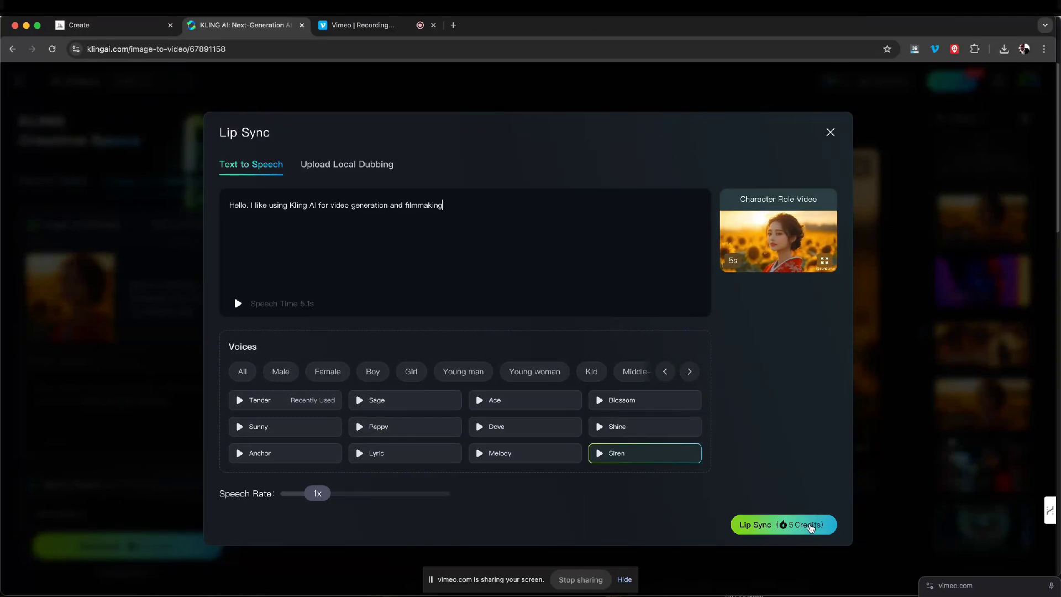
left_click(807, 529)
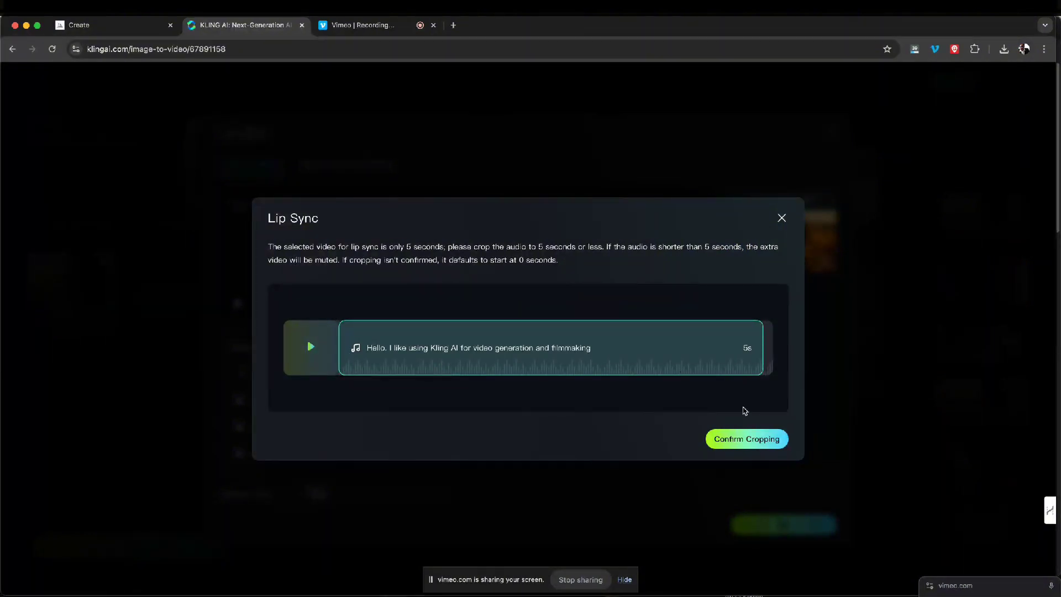
left_click(755, 447)
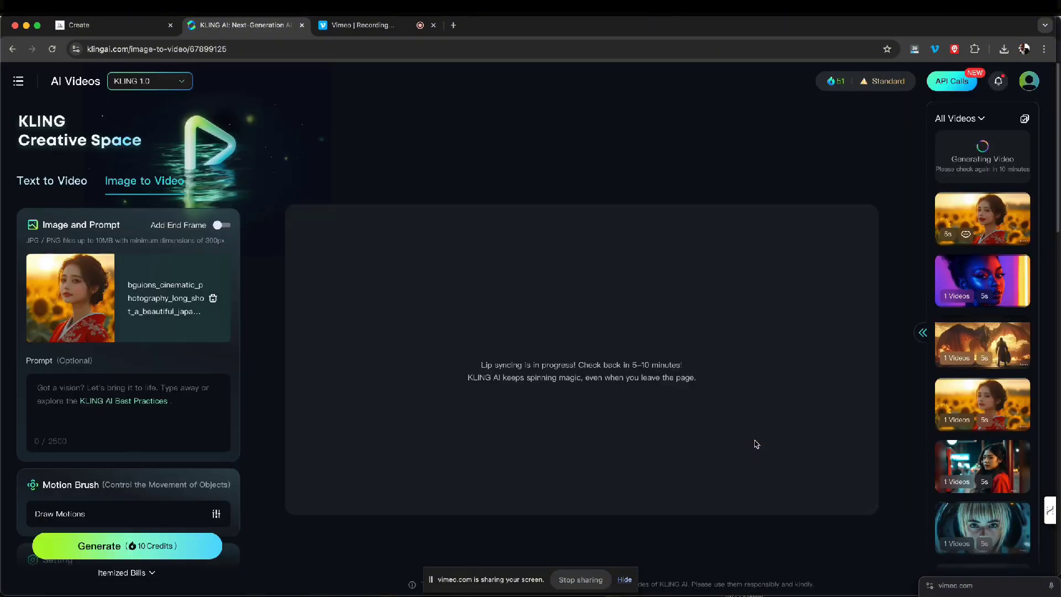
left_click(1017, 282)
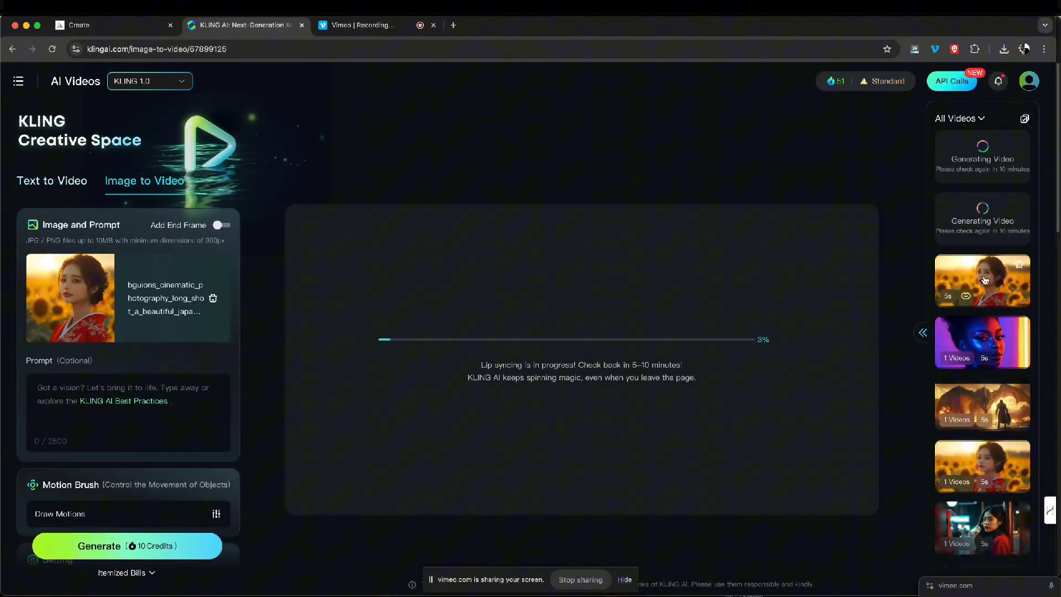